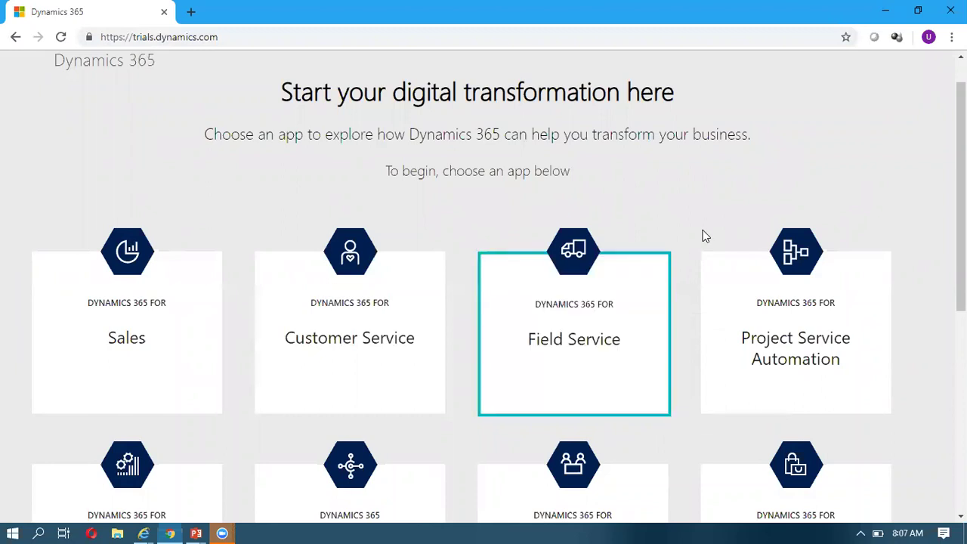
Choose the Field Service development trial and continue as a non-partner to the details form.
left_click(610, 330)
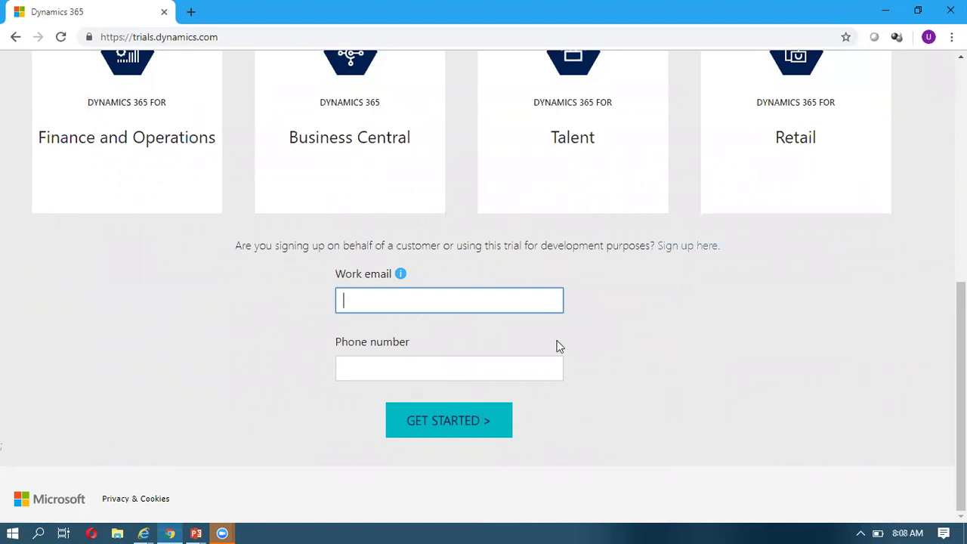
left_click(688, 248)
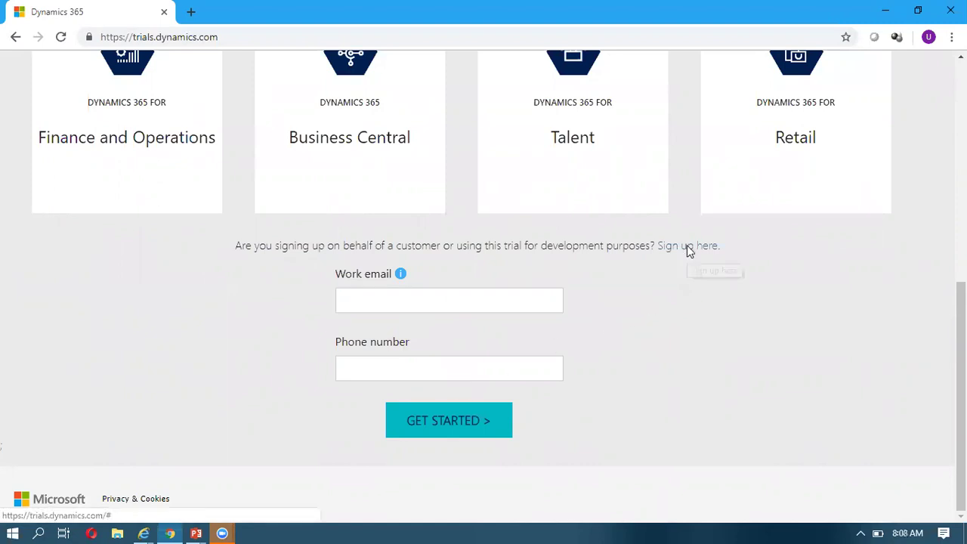
left_click(584, 384)
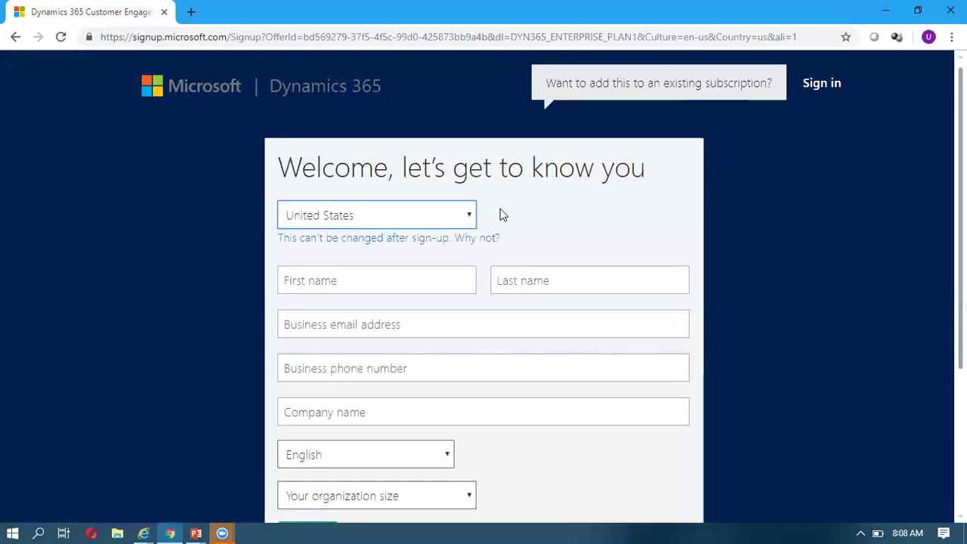
Fill in the contact's first and last name, business e-mail and phone number.
left_click(351, 287)
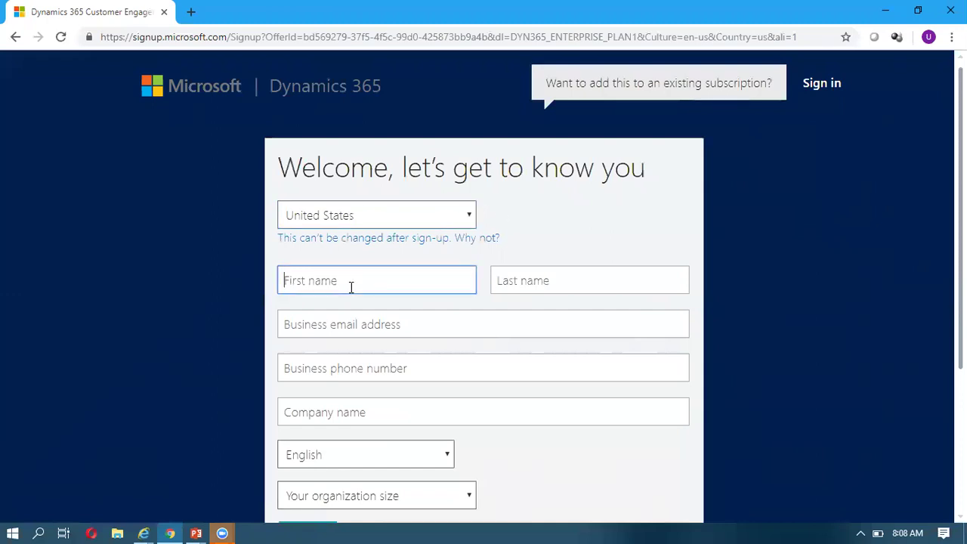
left_click(542, 280)
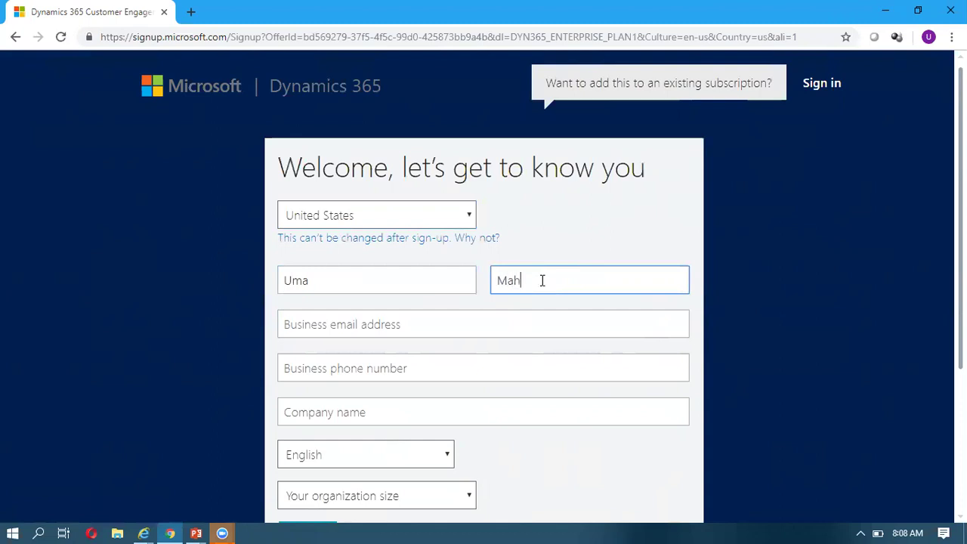
left_click(483, 319)
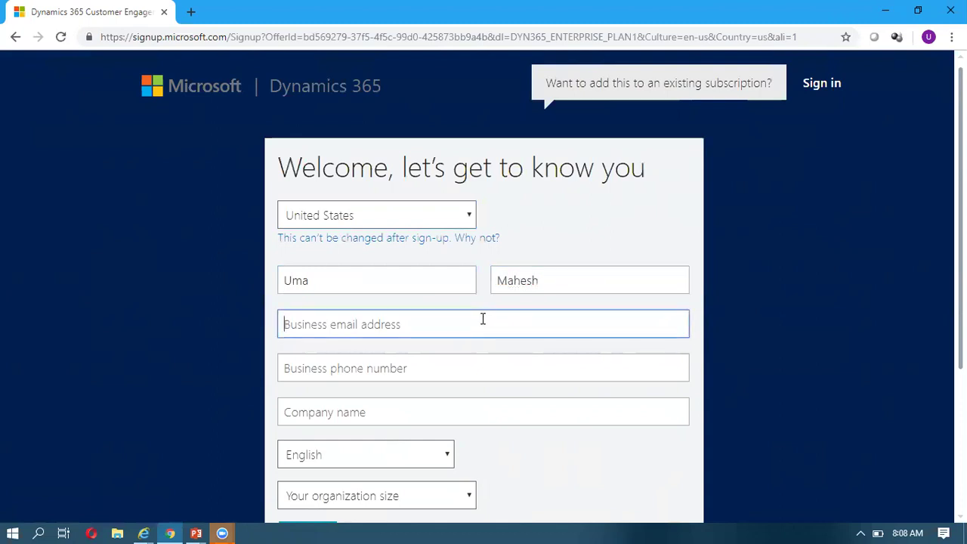
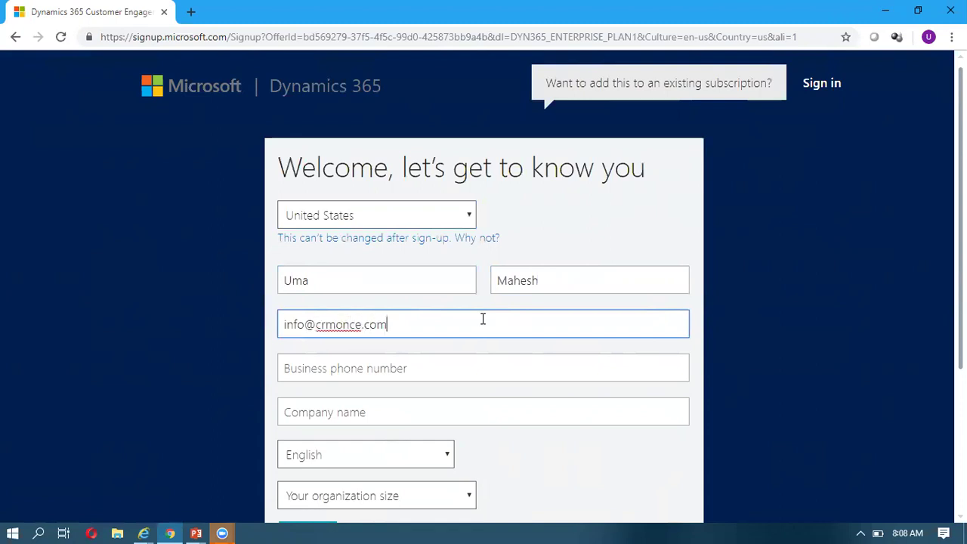
left_click(304, 326)
type("1")
left_click(320, 362)
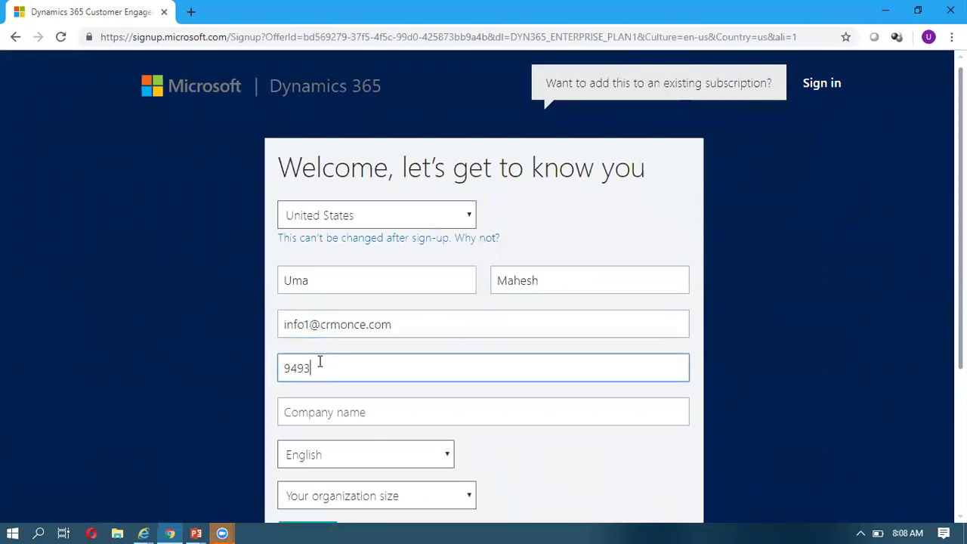
Enter company name crmonce23, choose organization size 2-4 people, and submit the details.
left_click(313, 411)
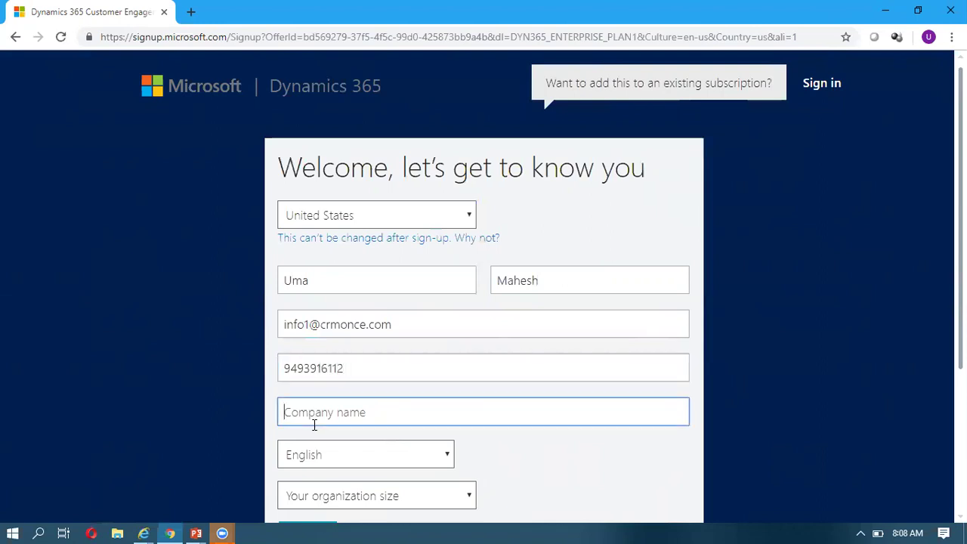
type("crmonce23")
left_click(430, 500)
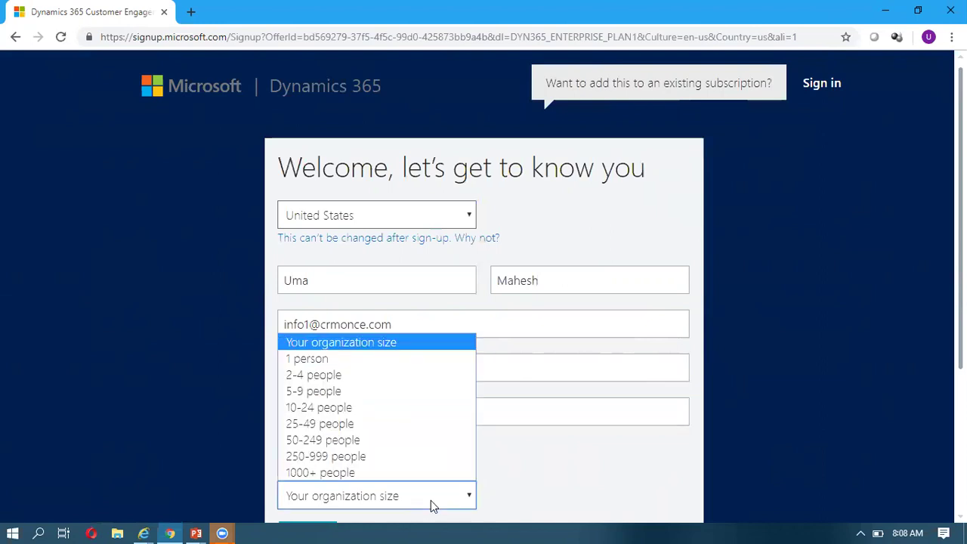
left_click(366, 378)
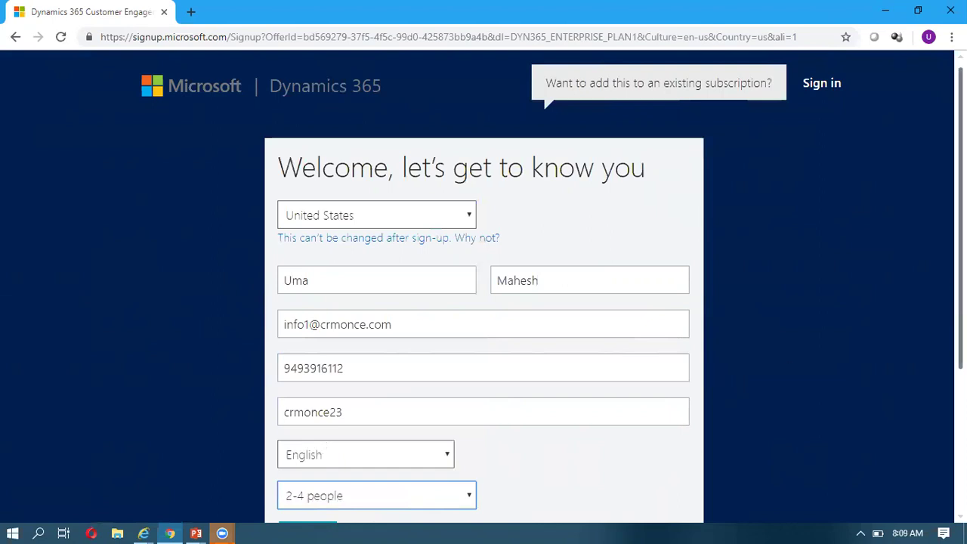
scroll(484, 303, "down", 2)
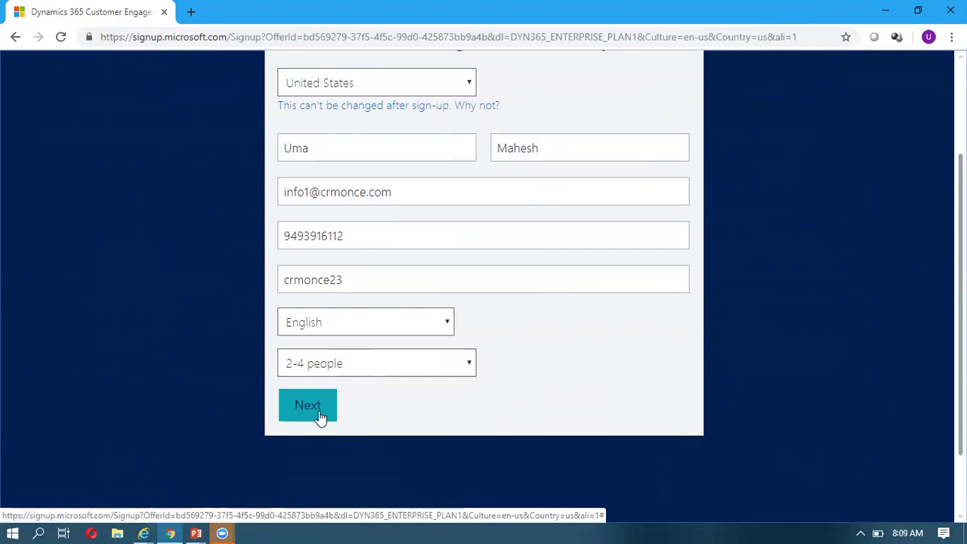
left_click(297, 410)
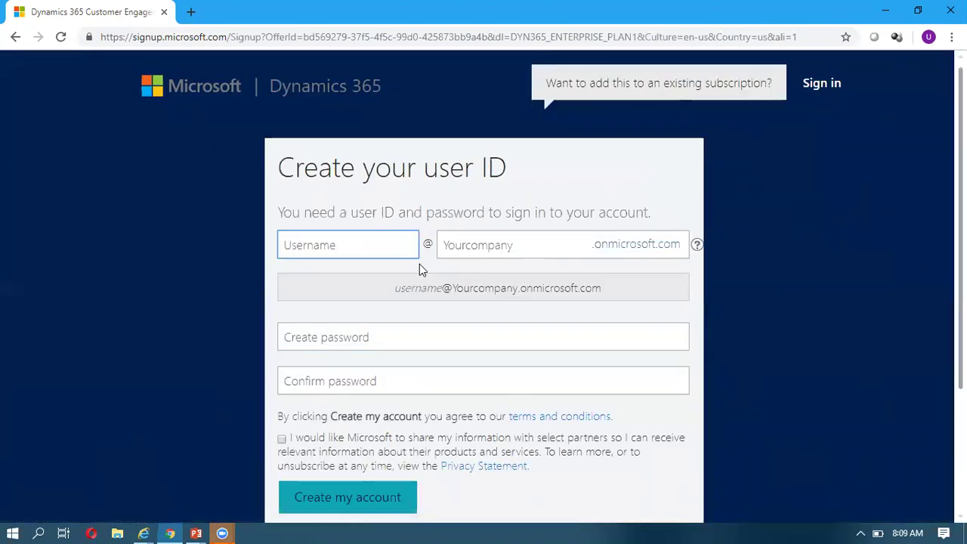
Enter the user name, domain crmonce23, the account password twice, and opt in to partner sharing.
type("uma")
left_click(496, 250)
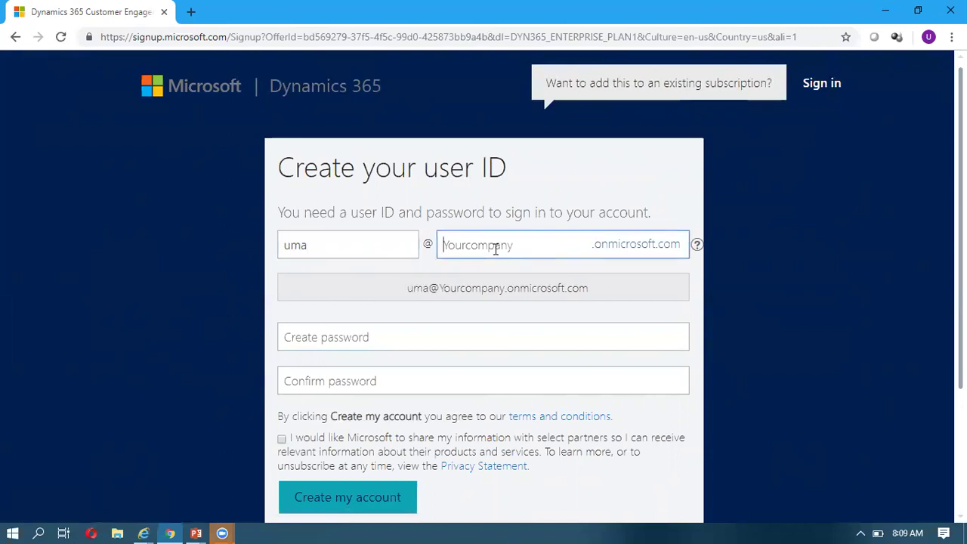
type("crmonce23")
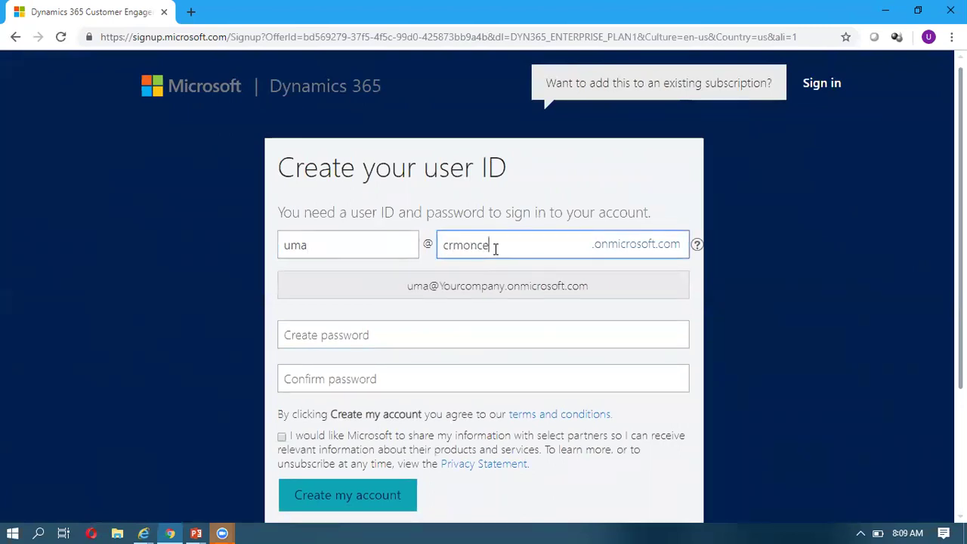
left_click(434, 330)
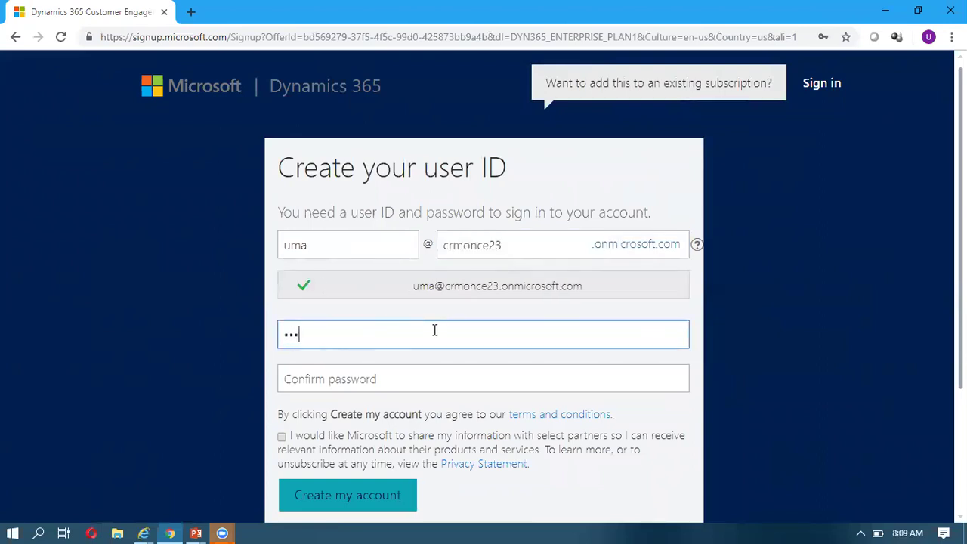
left_click(412, 381)
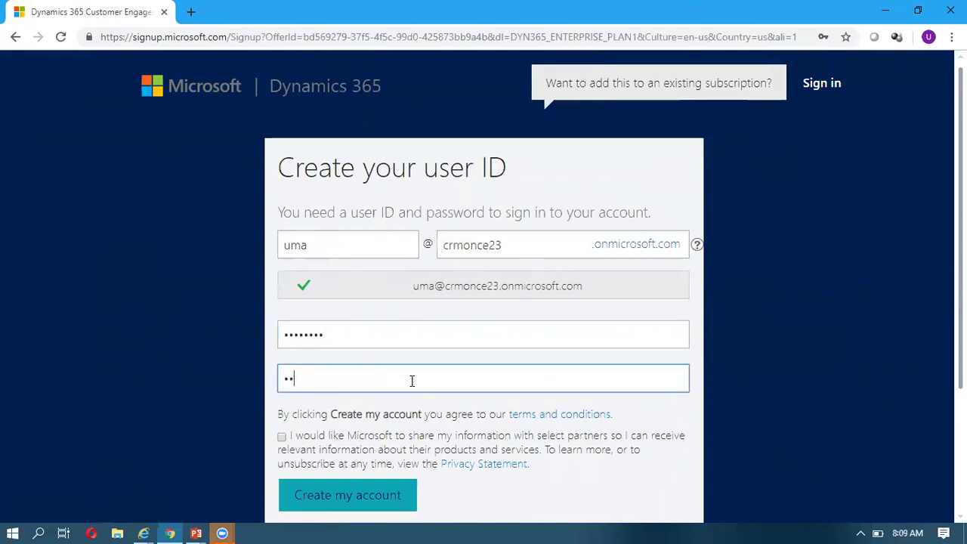
left_click(282, 436)
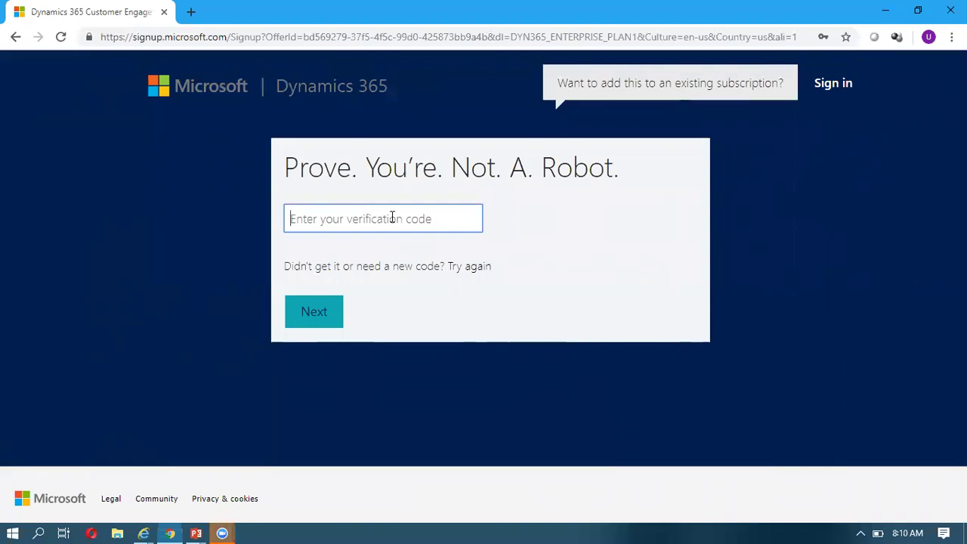
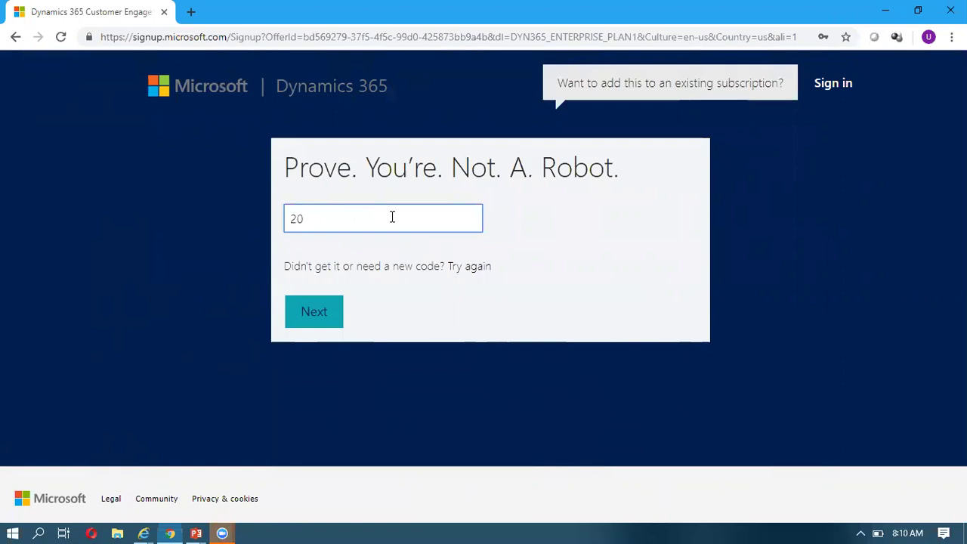
Enter the received verification code and submit it.
left_click(320, 313)
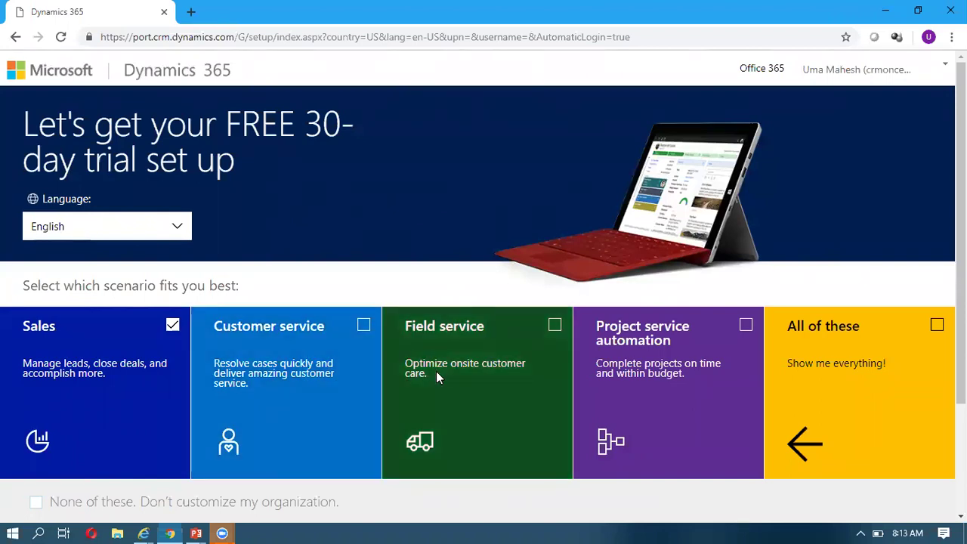
Select Field service instead of Sales as the trial scenario and complete setup.
left_click(555, 325)
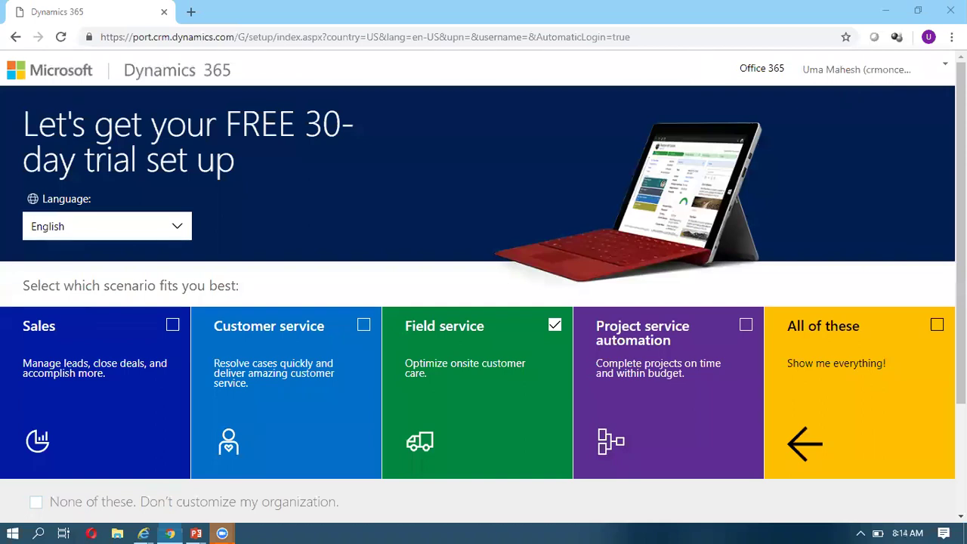
scroll(484, 287, "down", 2)
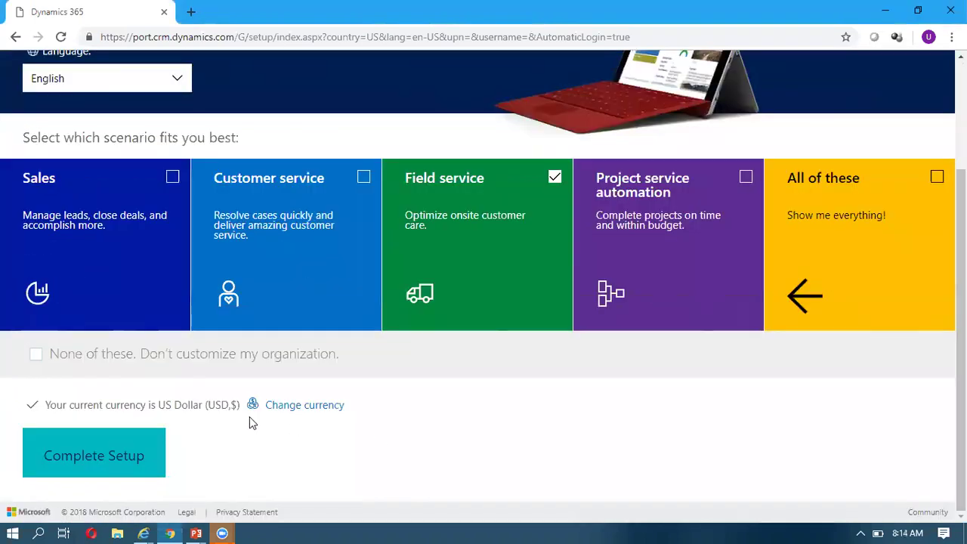
left_click(130, 455)
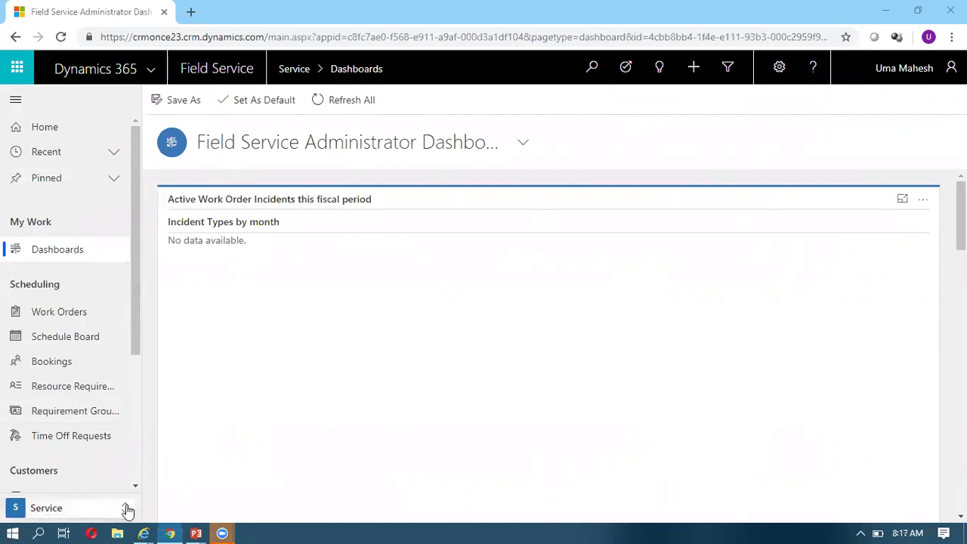
left_click(136, 397)
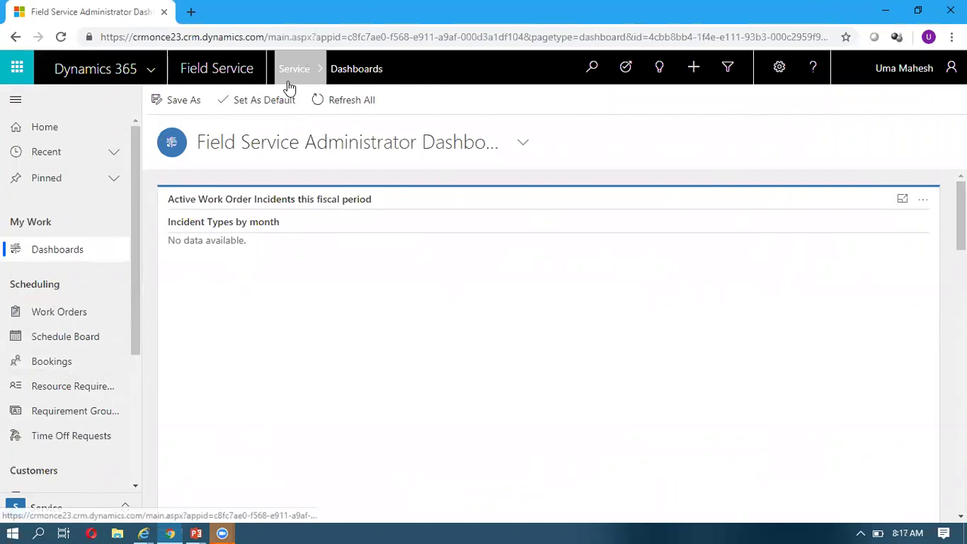
left_click(150, 72)
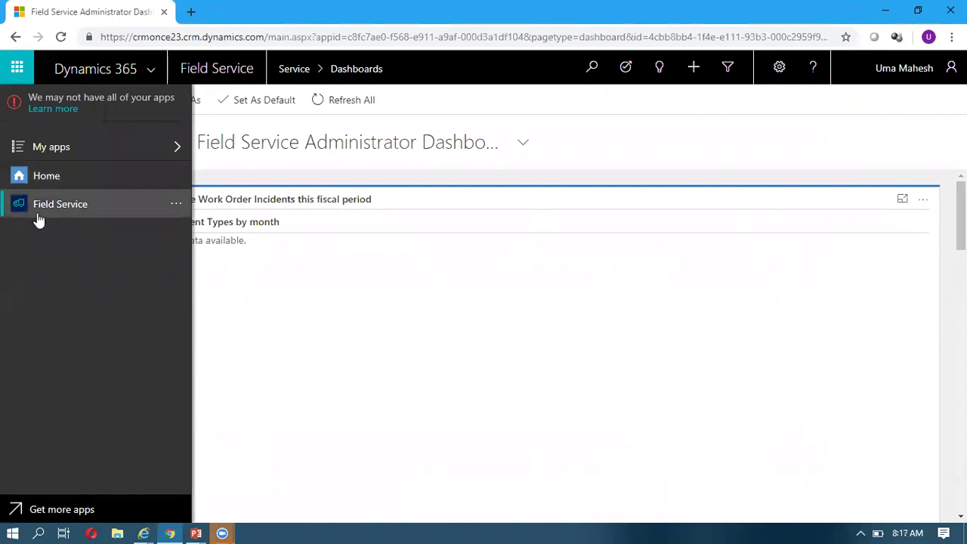
left_click(112, 214)
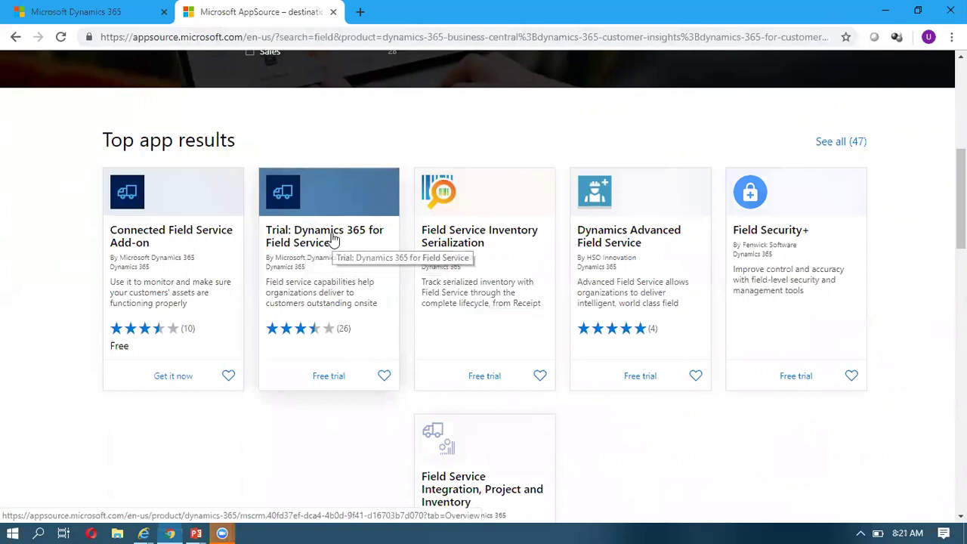
Open Trial: Dynamics 365 for Field Service, start its free trial, and continue past the terms.
left_click(334, 240)
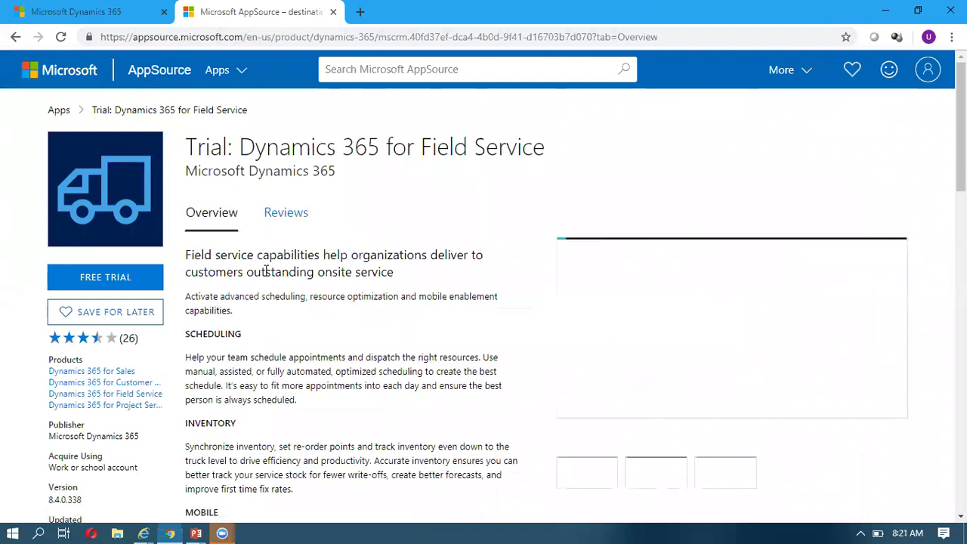
left_click(126, 284)
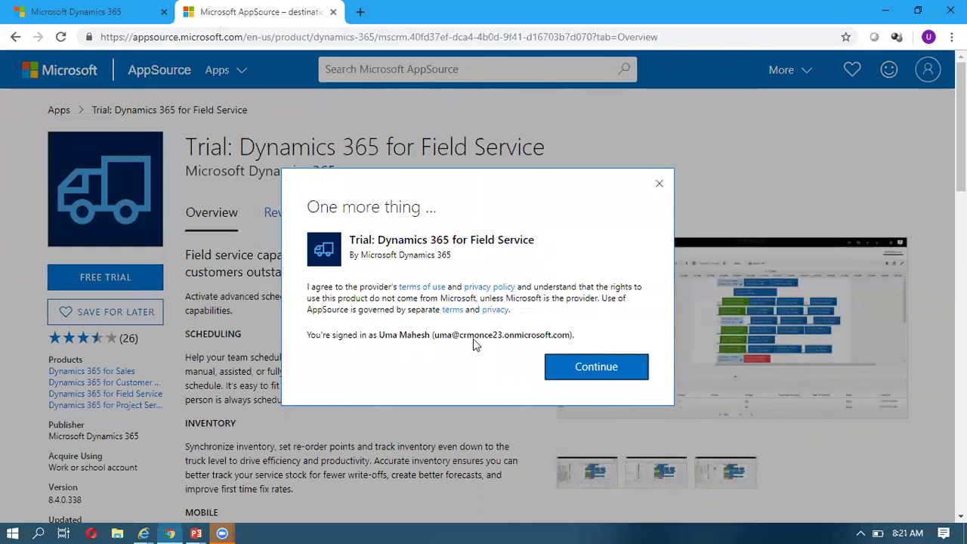
left_click(595, 368)
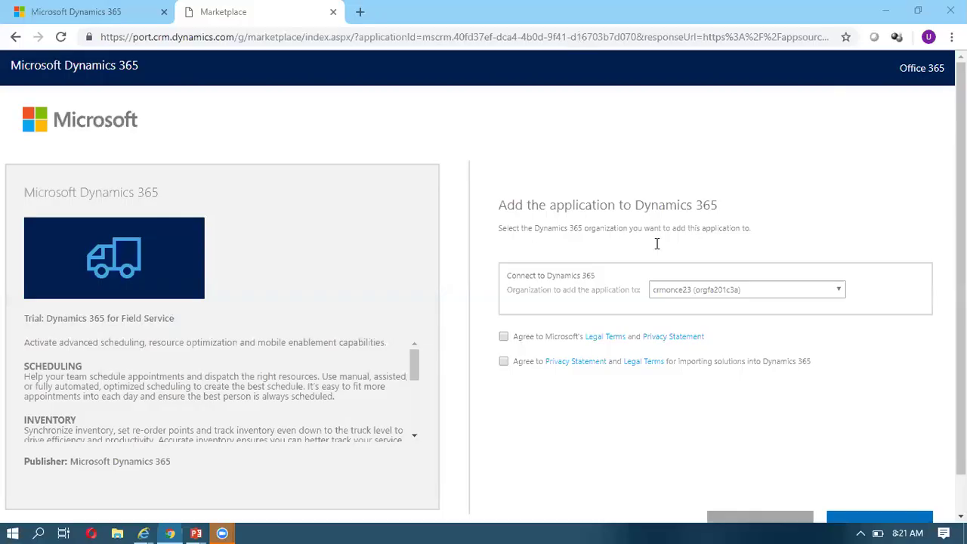
Select the crmonce23 organization, accept the legal and solution-import terms, and agree to add the app.
left_click(752, 291)
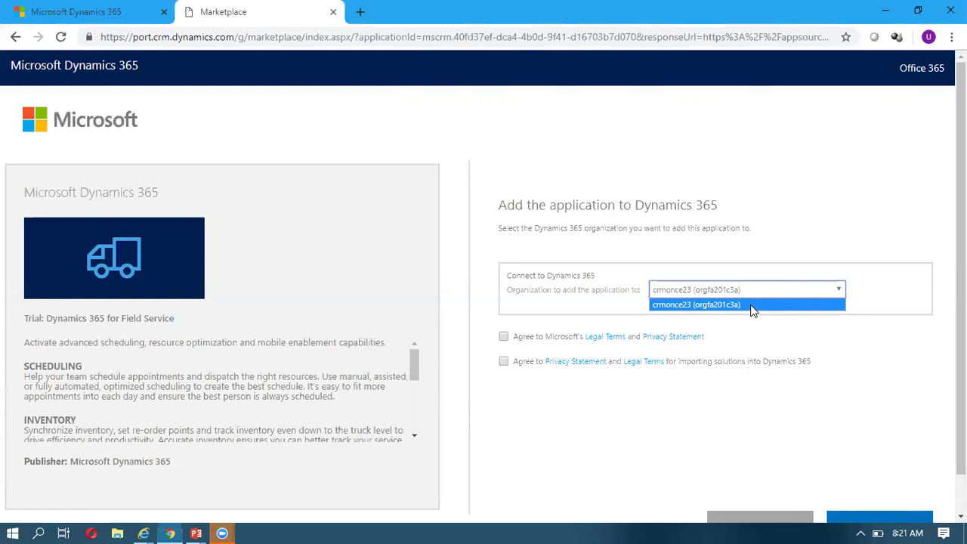
left_click(752, 306)
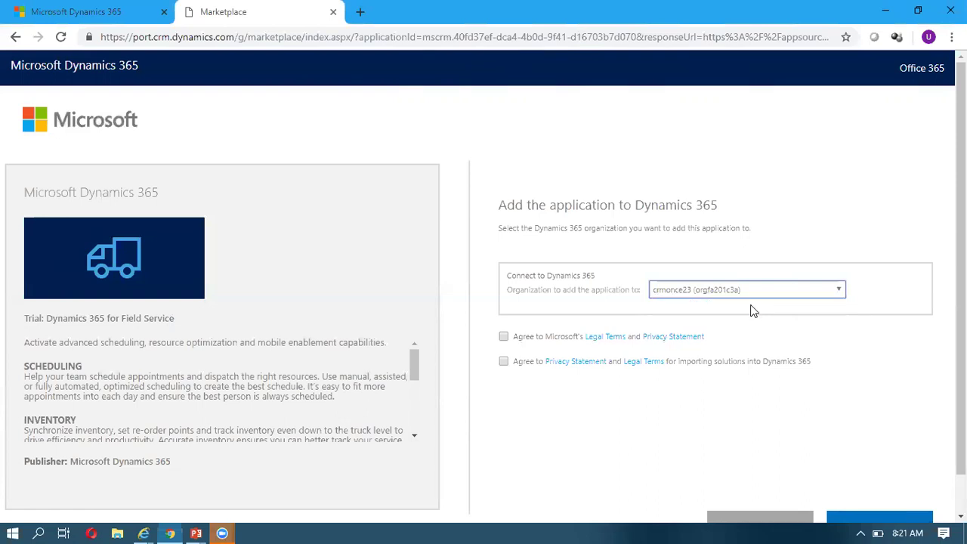
left_click(504, 338)
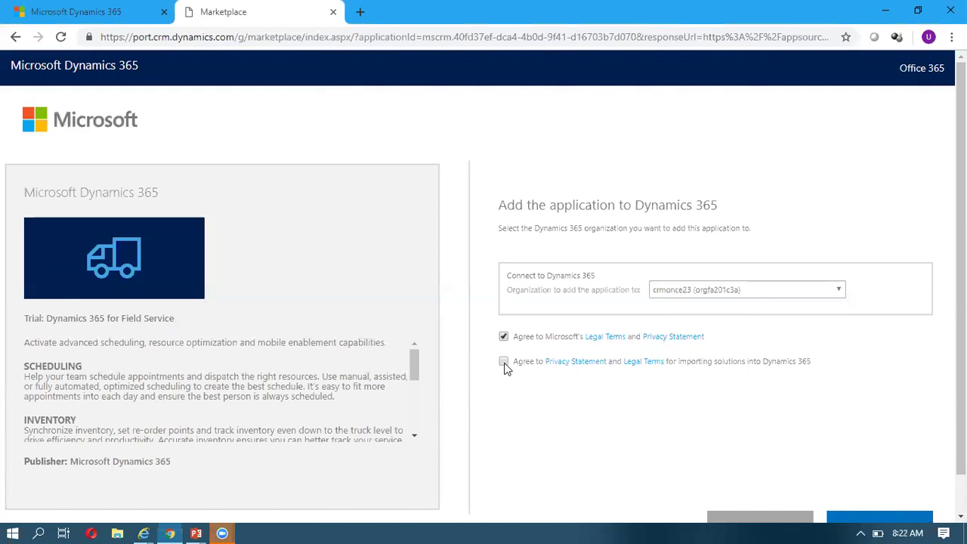
left_click(505, 364)
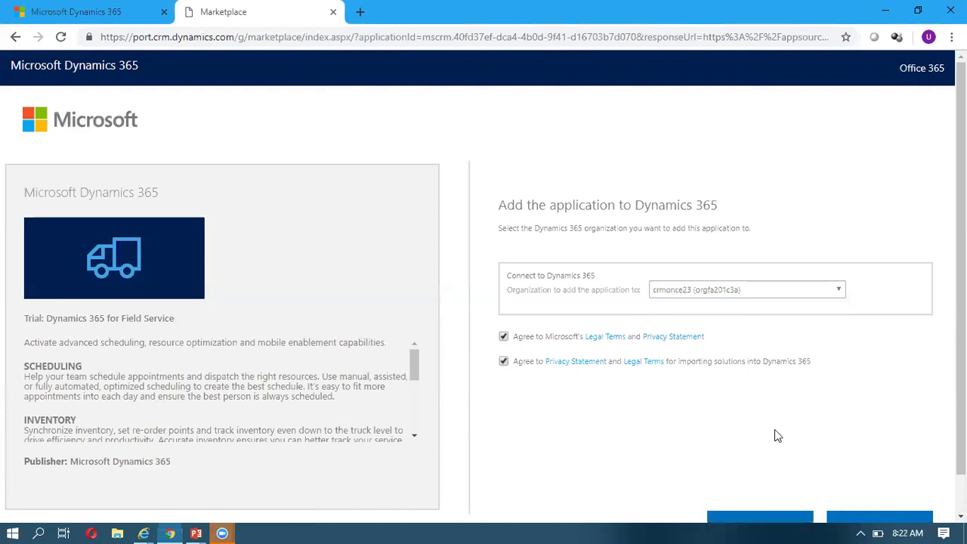
scroll(961, 303, "down", 1)
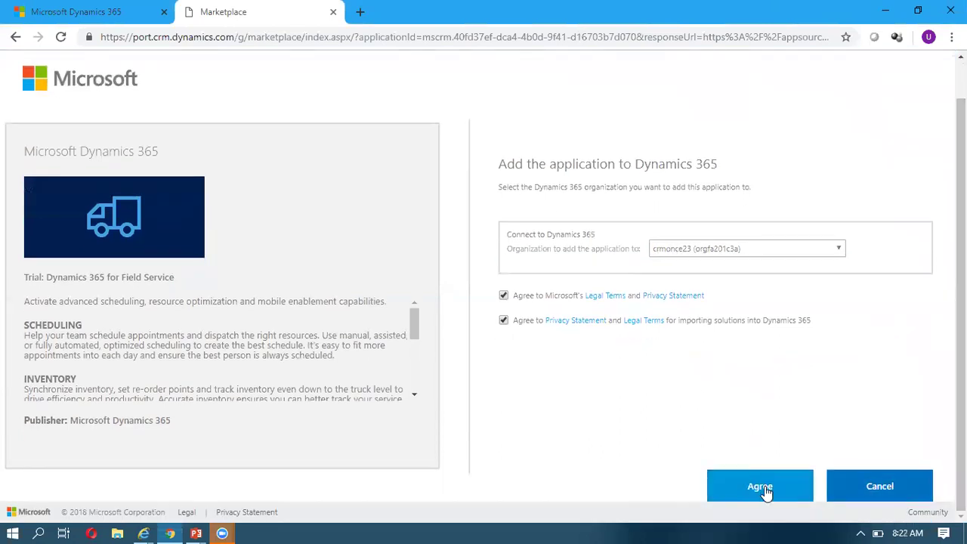
left_click(739, 487)
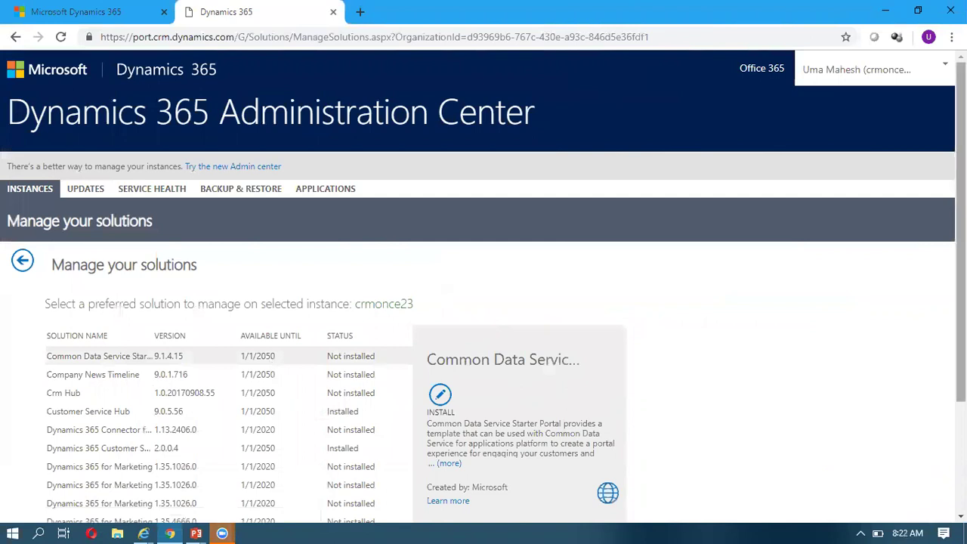
scroll(533, 416, "down", 3)
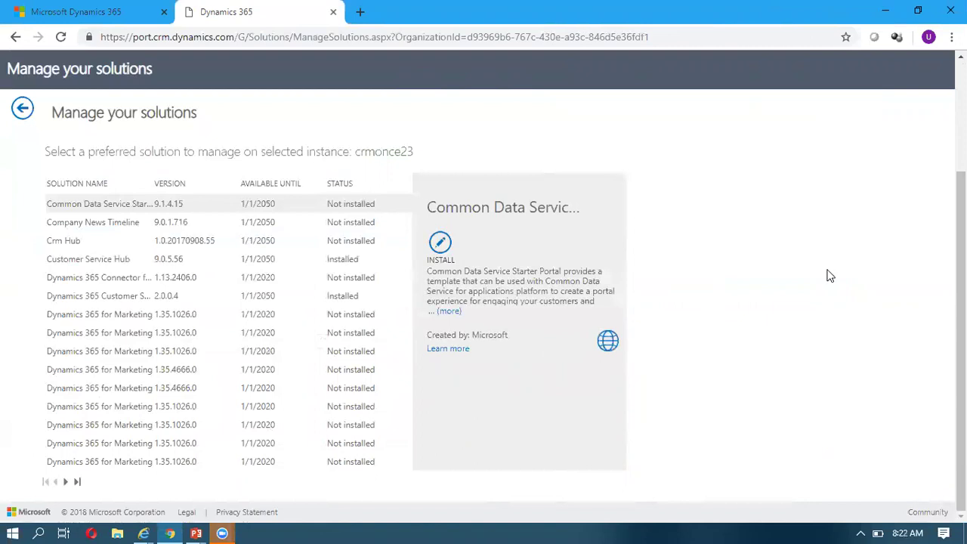
scroll(484, 284, "up", 3)
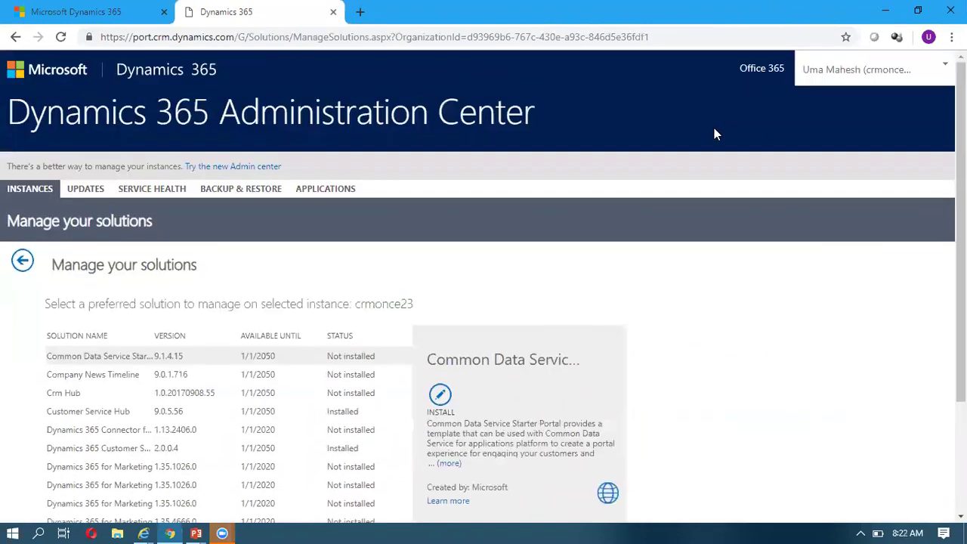